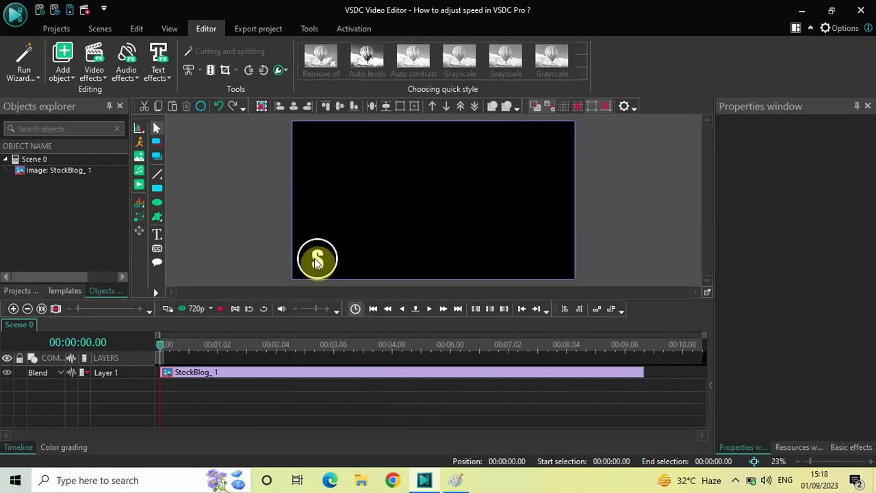
- Add a Movement to the StockBlog_ 1 image, ending at the object's end at X 1761, Y 161, and preview it
{"action": "left_click", "coordinate": [287, 378]}
{"action": "double_click", "coordinate": [287, 379]}
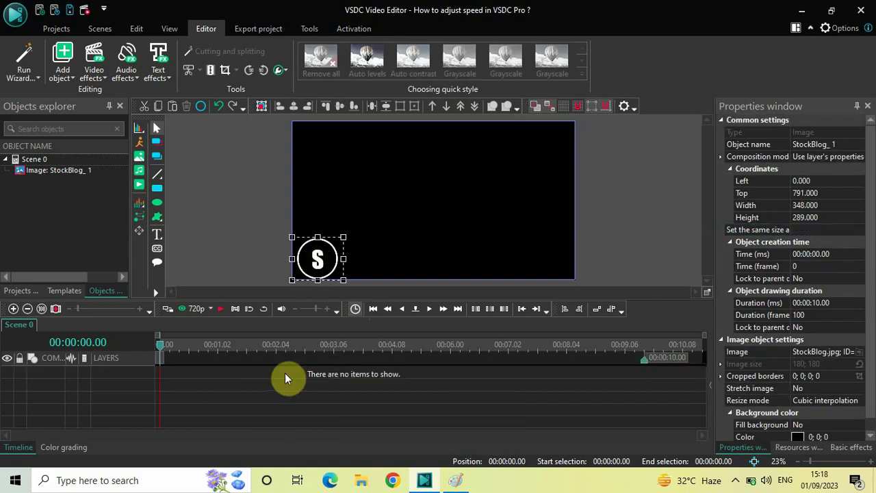
{"action": "left_click", "coordinate": [63, 68]}
{"action": "mouse_move", "coordinate": [126, 340]}
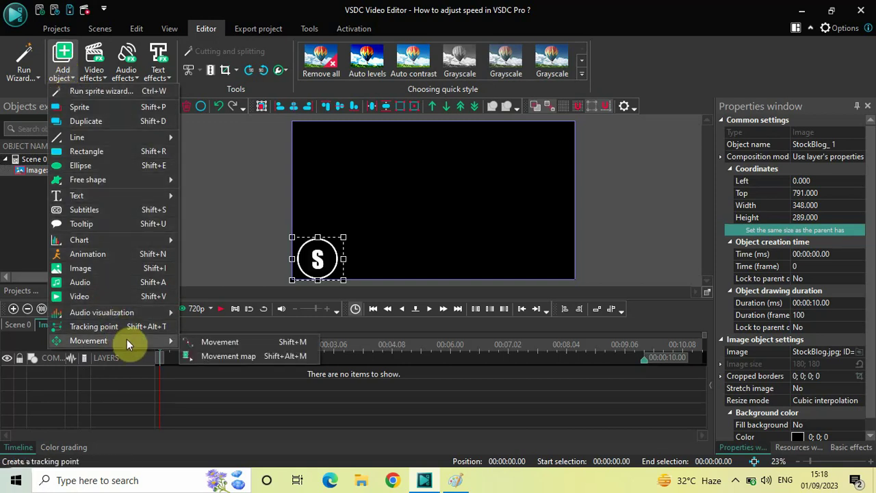
{"action": "left_click", "coordinate": [237, 351]}
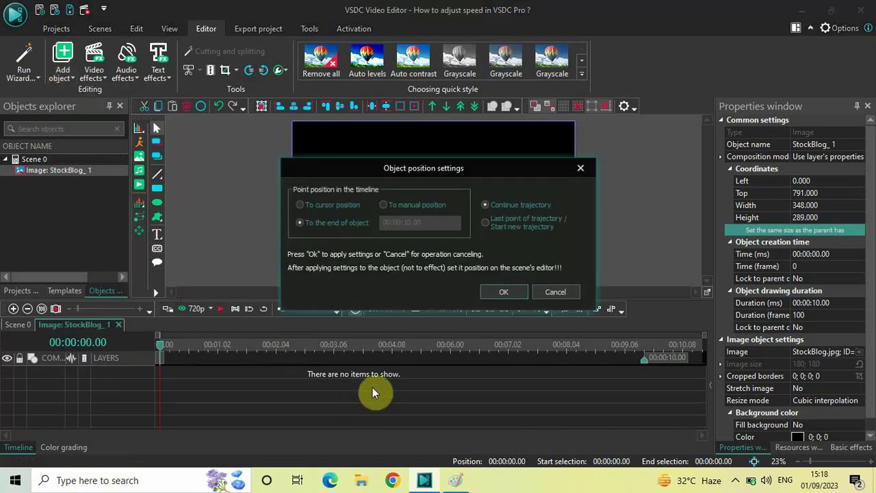
{"action": "left_click", "coordinate": [507, 292]}
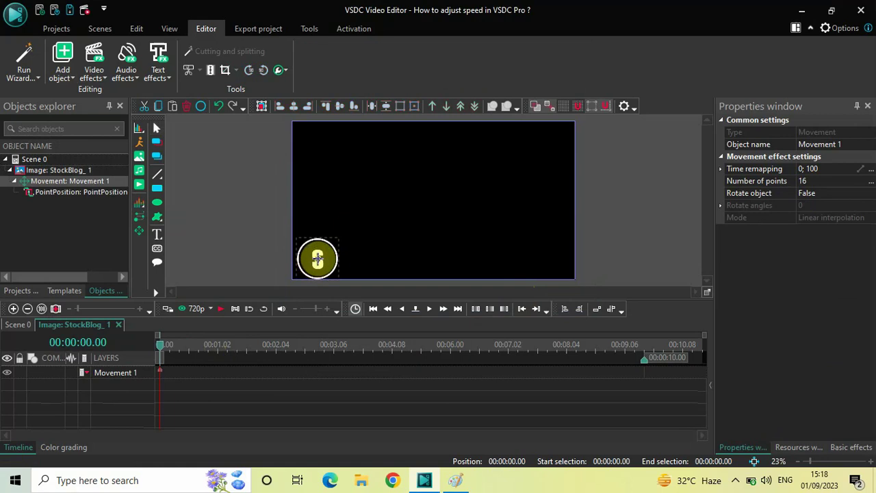
{"action": "left_click_drag", "start_coordinate": [317, 258], "coordinate": [552, 145]}
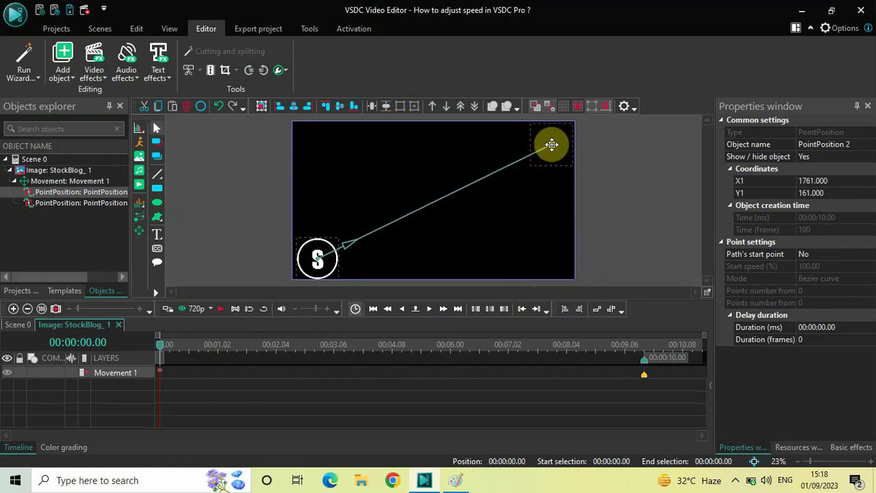
{"action": "left_click", "coordinate": [221, 312]}
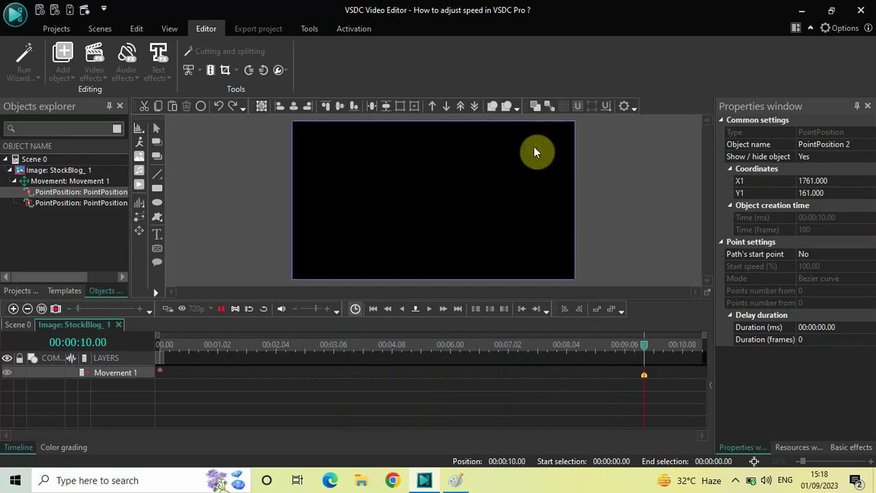
{"action": "left_click", "coordinate": [158, 344]}
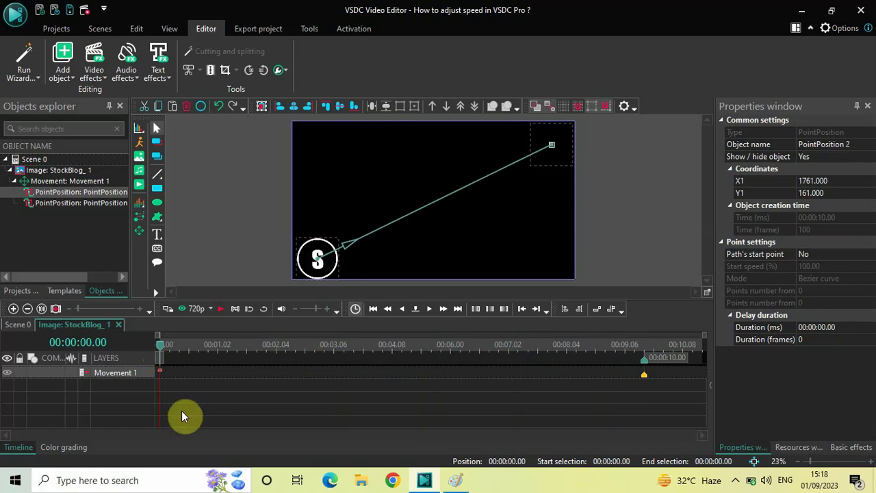
- Open the Time remapping curve of Movement 1 for editing
{"action": "left_click", "coordinate": [114, 377]}
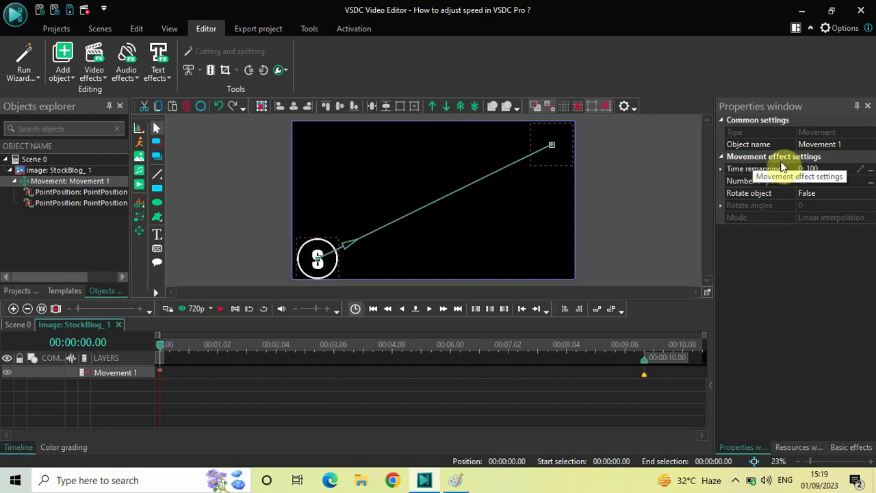
{"action": "left_click", "coordinate": [746, 172]}
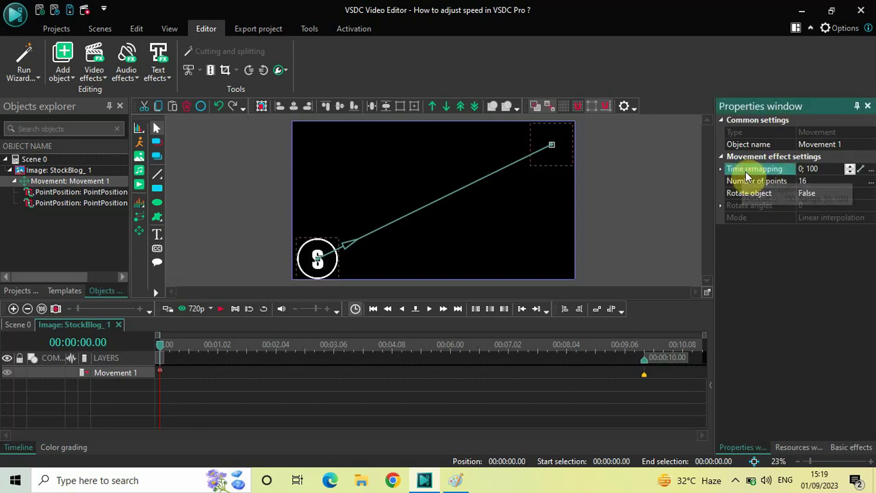
{"action": "left_click", "coordinate": [871, 169]}
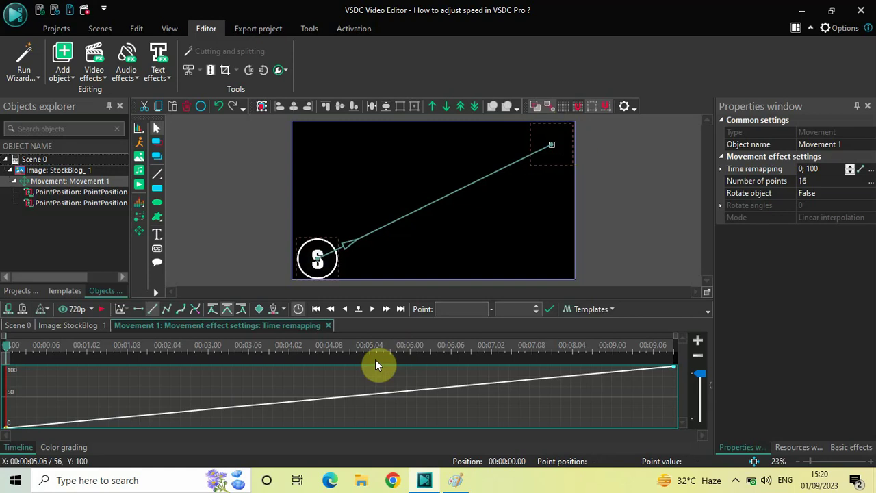
- Insert a point on the time remapping curve at 00:00:04.00
{"action": "left_click", "coordinate": [286, 346]}
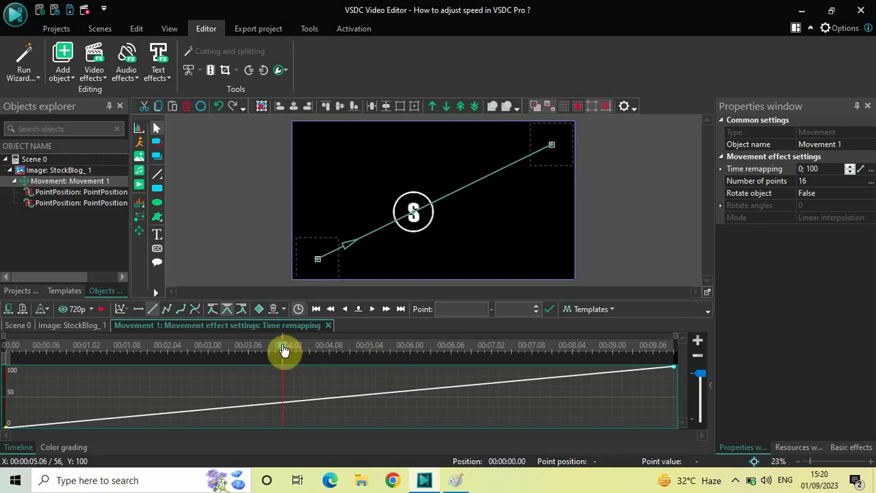
{"action": "left_click", "coordinate": [346, 310]}
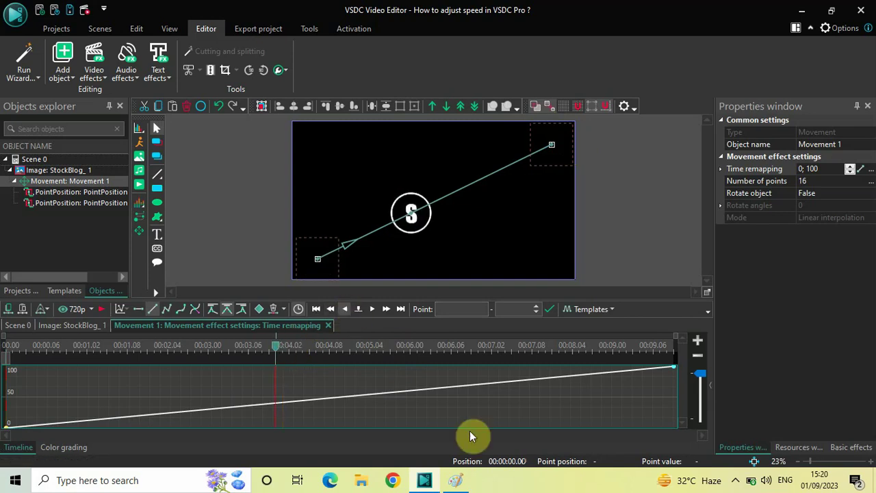
{"action": "left_click", "coordinate": [497, 464]}
{"action": "type", "text": "4"}
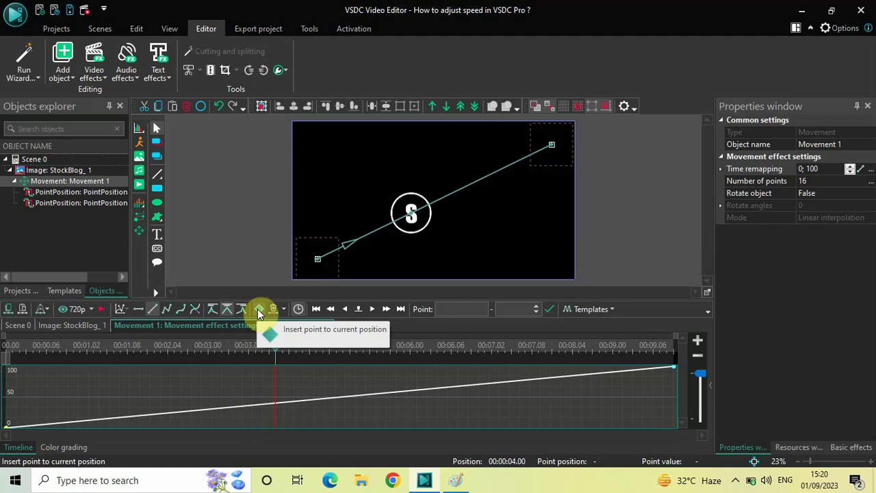
{"action": "left_click", "coordinate": [258, 311]}
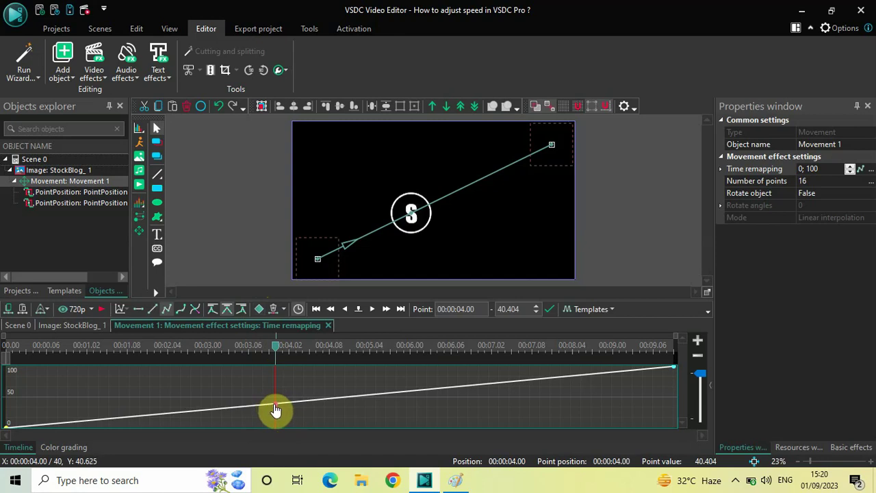
- Insert a second point on the time remapping curve at 00:00:06.00
{"action": "left_click", "coordinate": [271, 350]}
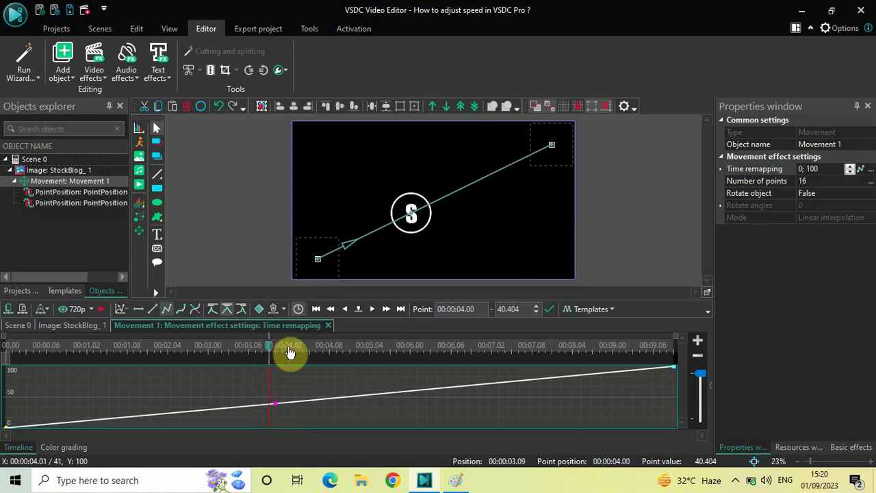
{"action": "left_click", "coordinate": [302, 353]}
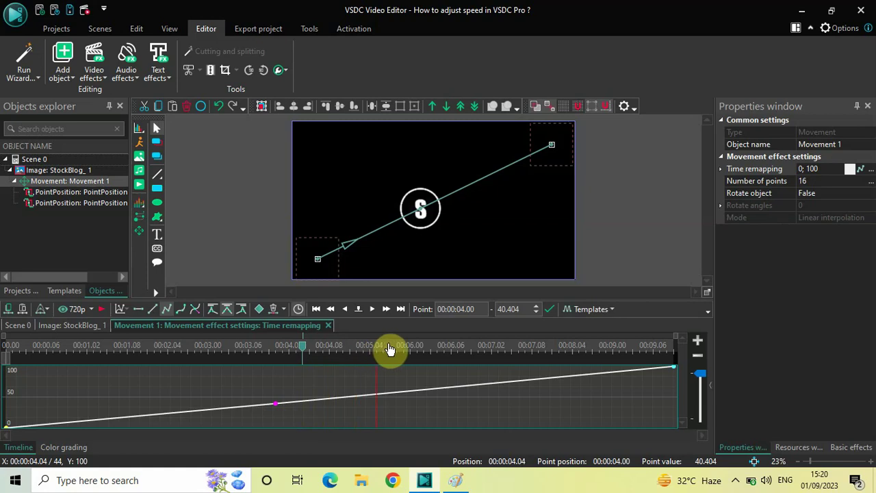
{"action": "left_click", "coordinate": [410, 349]}
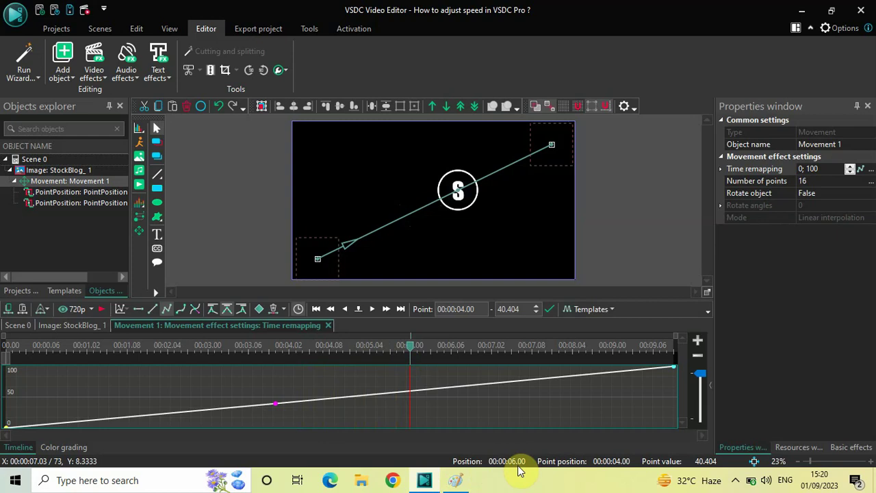
{"action": "left_click", "coordinate": [260, 311]}
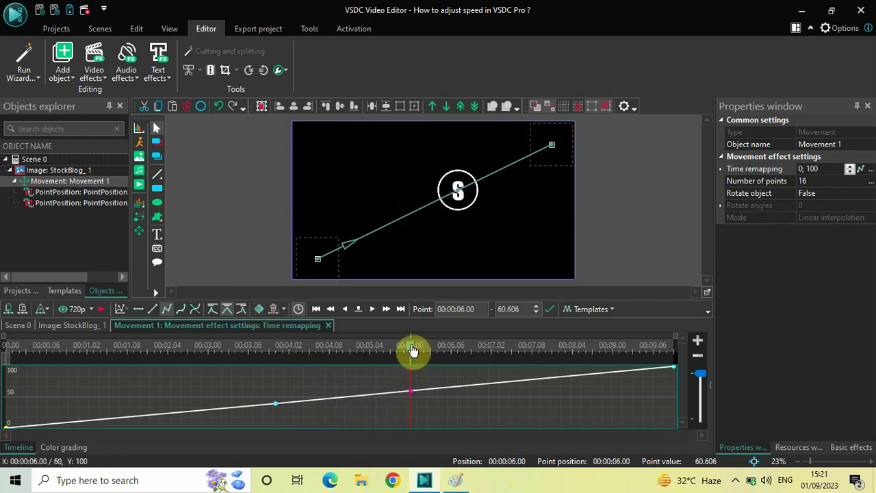
{"action": "left_click_drag", "start_coordinate": [412, 350], "coordinate": [438, 353]}
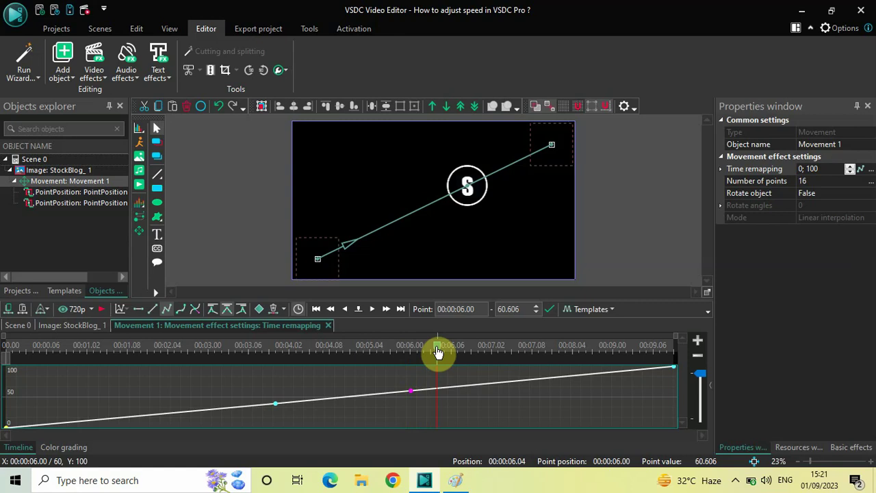
- Consult the acute-angle drawing in Paint, return to VSDC and raise the curve point at 00:00:04.00 to a value of 50
{"action": "left_click", "coordinate": [456, 482]}
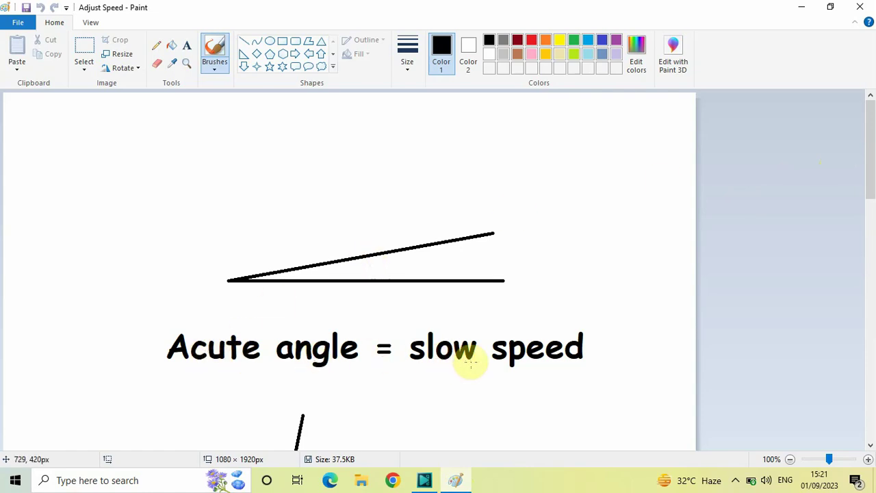
{"action": "left_click", "coordinate": [425, 481]}
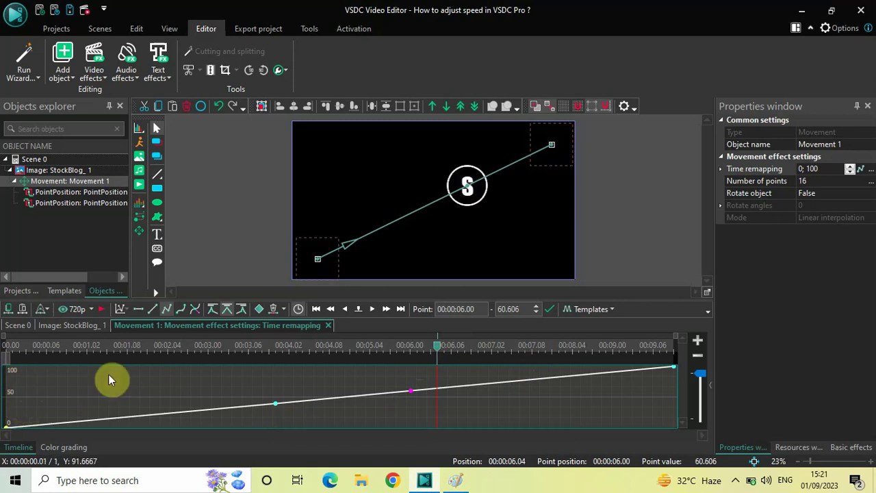
{"action": "left_click", "coordinate": [276, 405]}
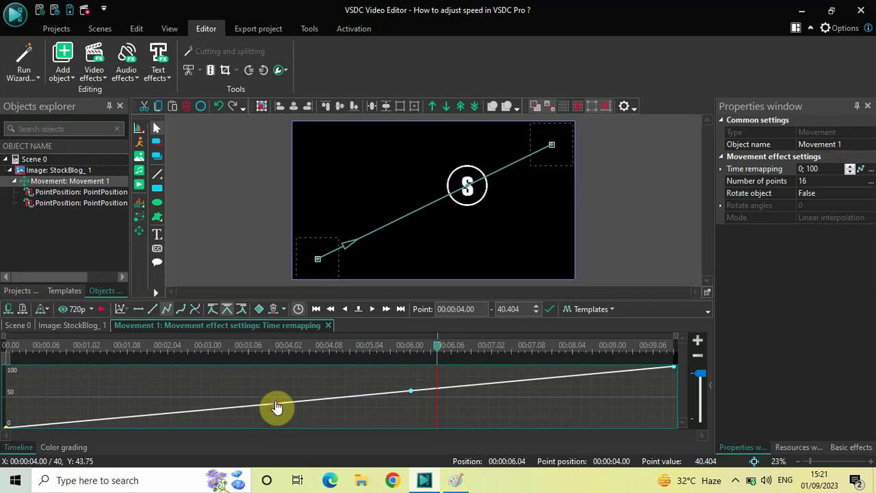
{"action": "left_click_drag", "start_coordinate": [276, 407], "coordinate": [276, 403]}
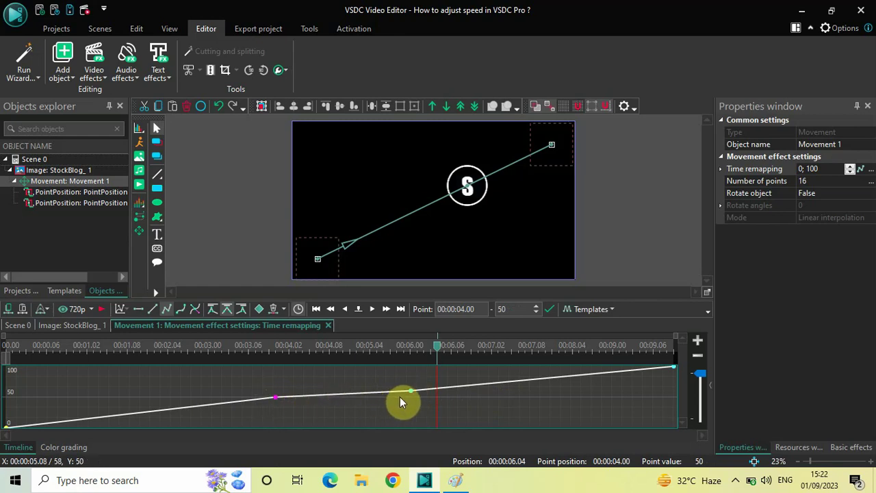
- Compare the acute-angle drawing in Paint with the curve segment between the 4-second and 6-second points in VSDC
{"action": "left_click", "coordinate": [456, 480]}
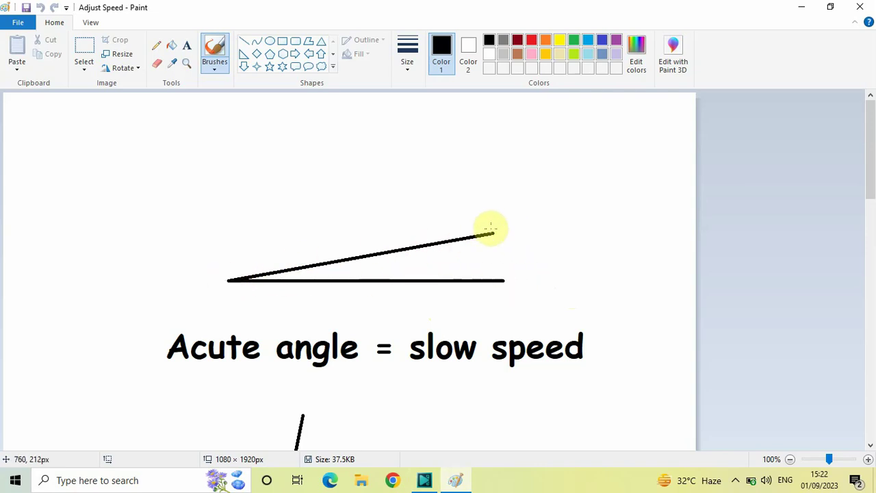
{"action": "left_click", "coordinate": [427, 481]}
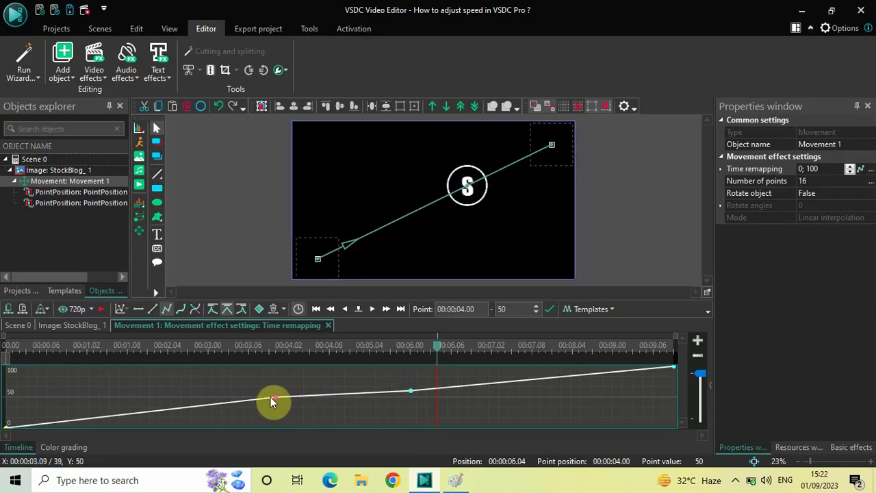
{"action": "left_click", "coordinate": [455, 480]}
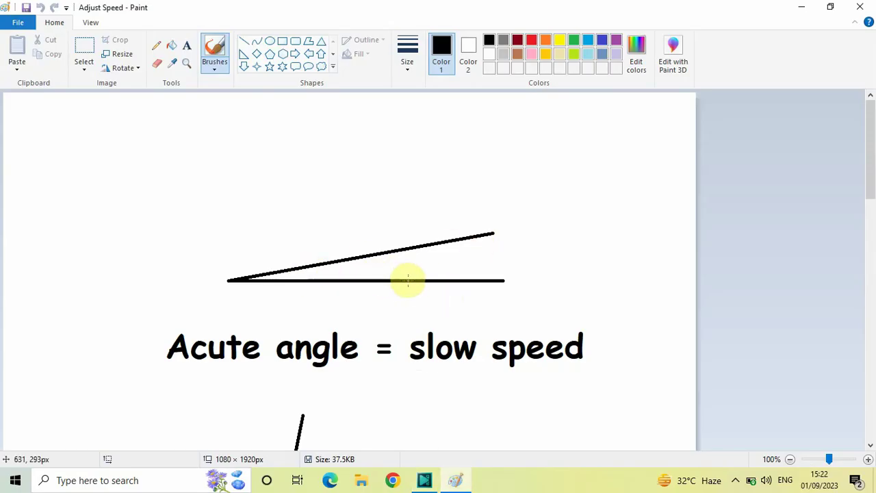
{"action": "left_click", "coordinate": [425, 479]}
{"action": "left_click", "coordinate": [273, 396]}
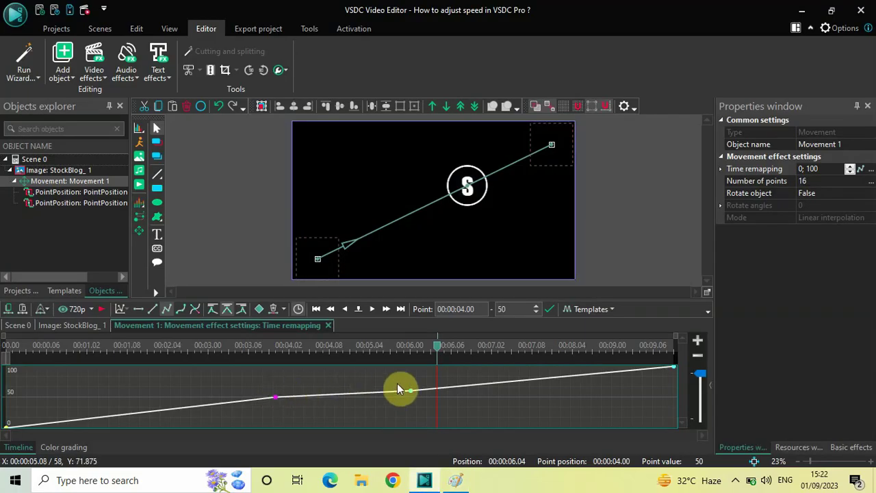
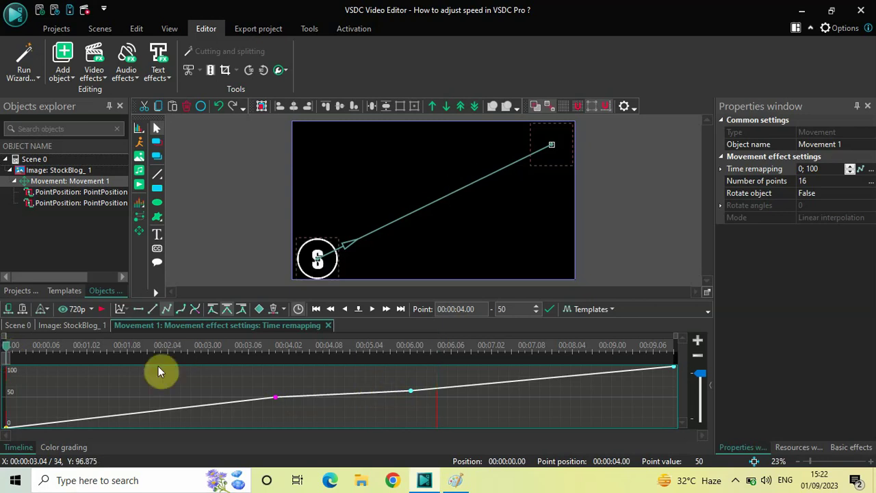
- Lower the curve point at 00:00:06.00 to a value of 56.25
{"action": "left_click", "coordinate": [411, 393]}
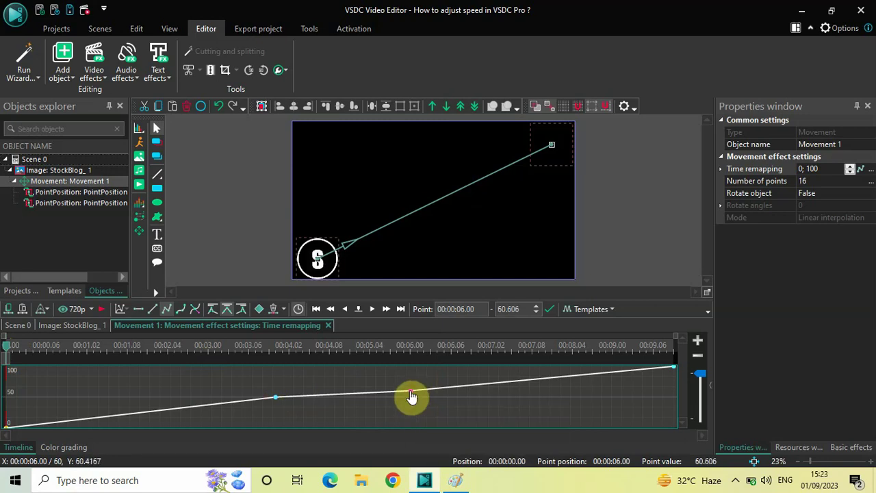
{"action": "left_click", "coordinate": [411, 395]}
{"action": "left_click_drag", "start_coordinate": [411, 395], "coordinate": [411, 399]}
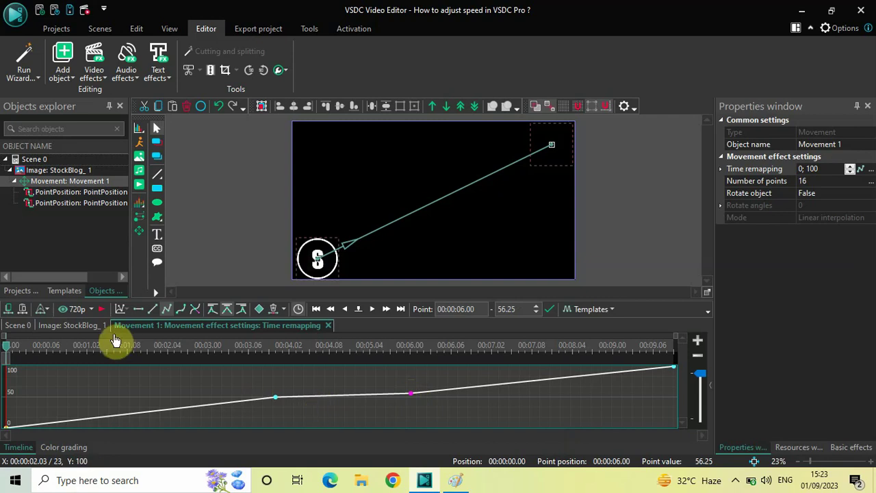
- Play the remapped movement from the start twice to check its speed between 4 and 6 seconds
{"action": "left_click", "coordinate": [99, 307]}
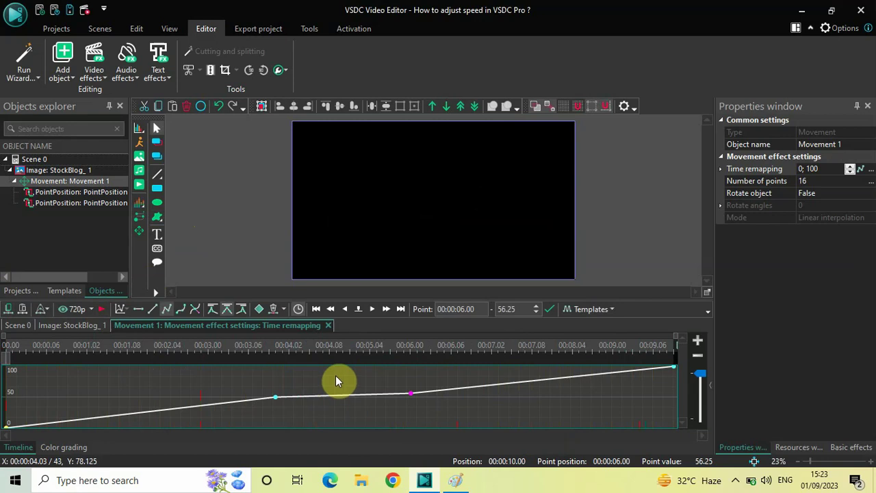
{"action": "left_click", "coordinate": [7, 350]}
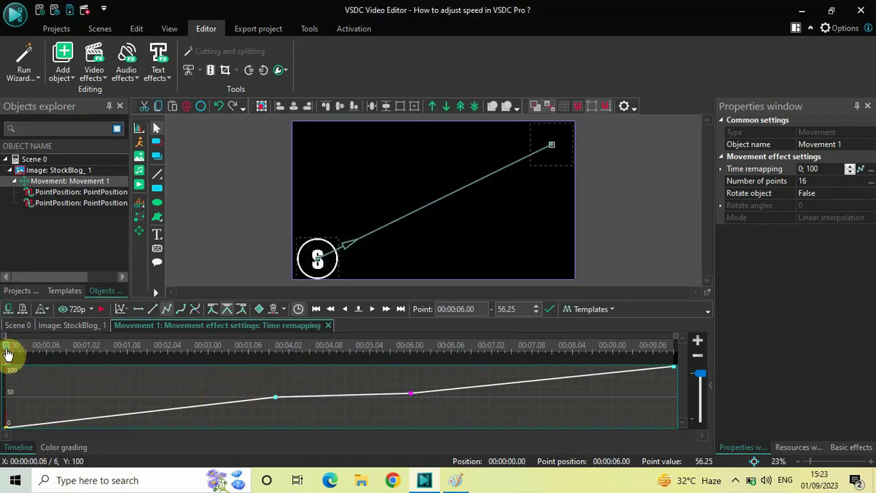
{"action": "key", "text": "space"}
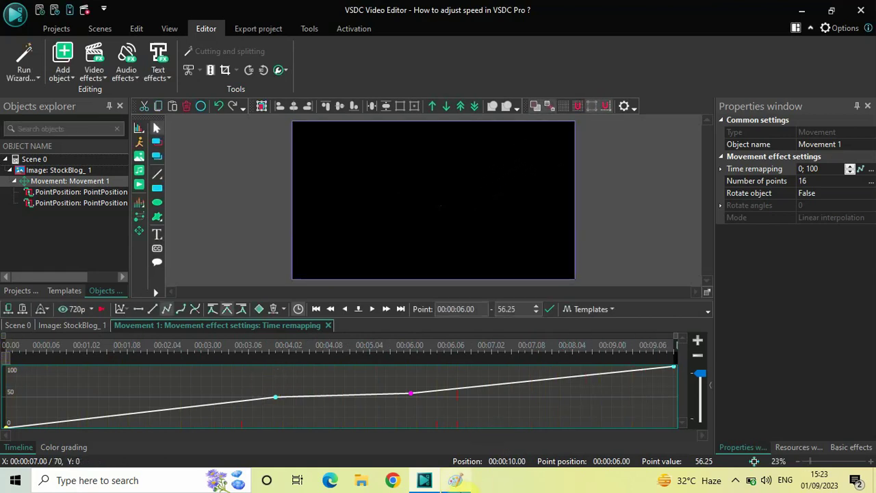
- Examine the 90-degree tilted fast-speed drawing in Paint, and return to the time remapping curve in VSDC
{"action": "left_click", "coordinate": [455, 480]}
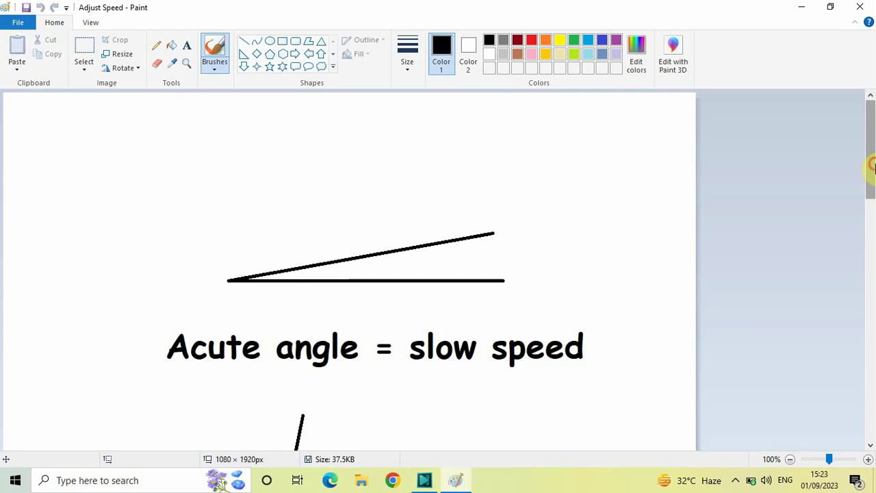
{"action": "left_click_drag", "start_coordinate": [871, 169], "coordinate": [874, 241]}
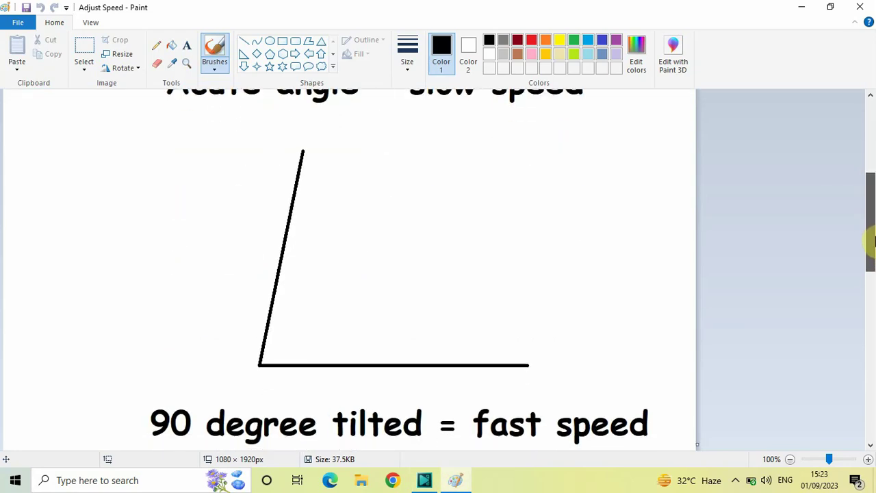
{"action": "left_click", "coordinate": [543, 276]}
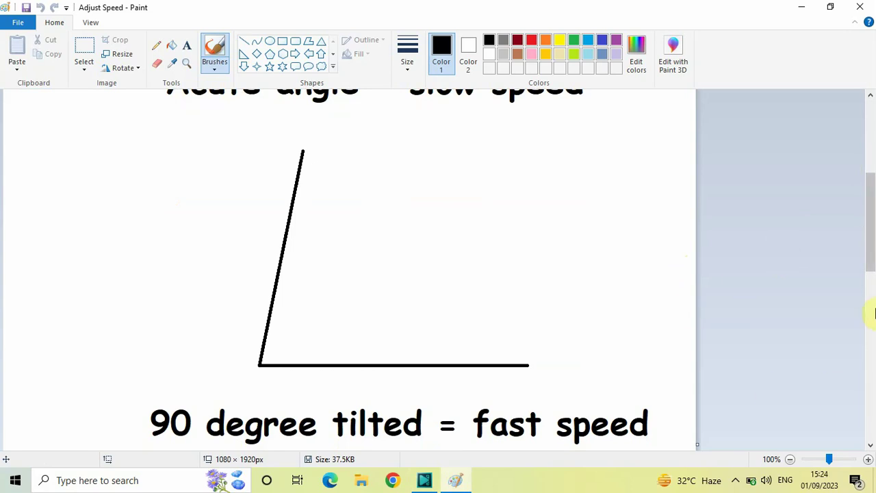
{"action": "left_click", "coordinate": [427, 480]}
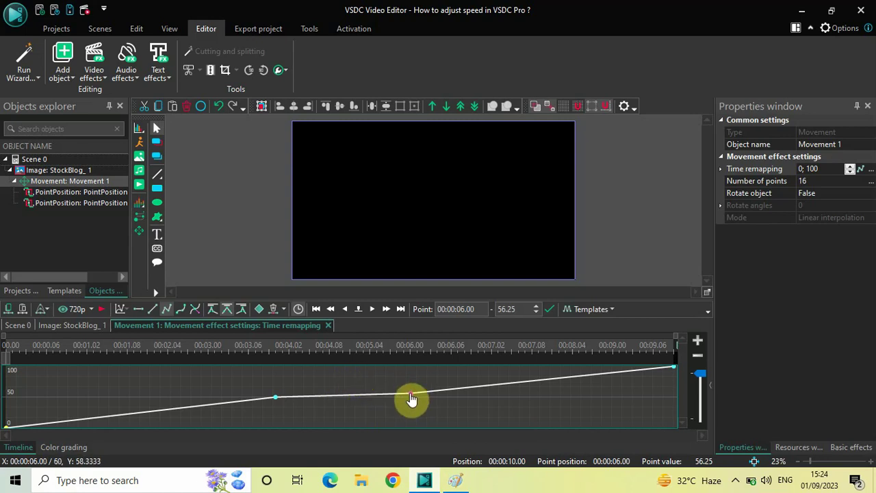
- Move the 6-second curve point to 00:00:04.01 with a value of 78.125, and play the movement from the start
{"action": "left_click_drag", "start_coordinate": [411, 397], "coordinate": [274, 386]}
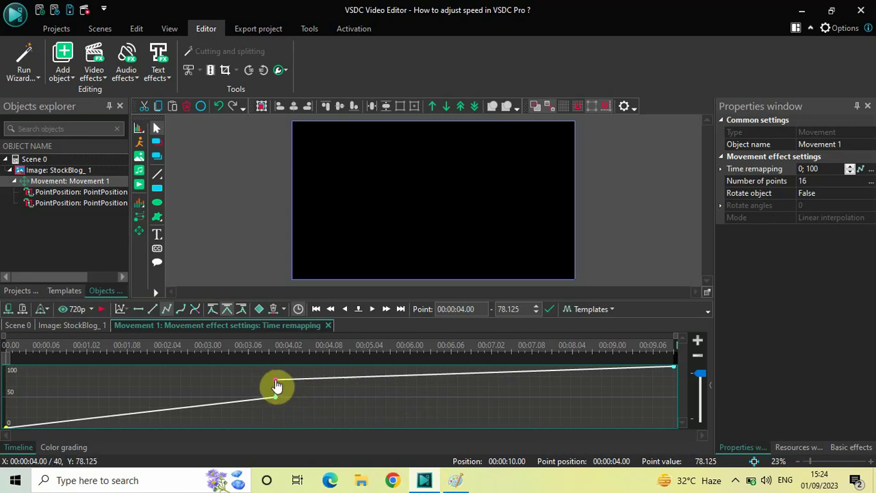
{"action": "left_click_drag", "start_coordinate": [275, 385], "coordinate": [249, 385]}
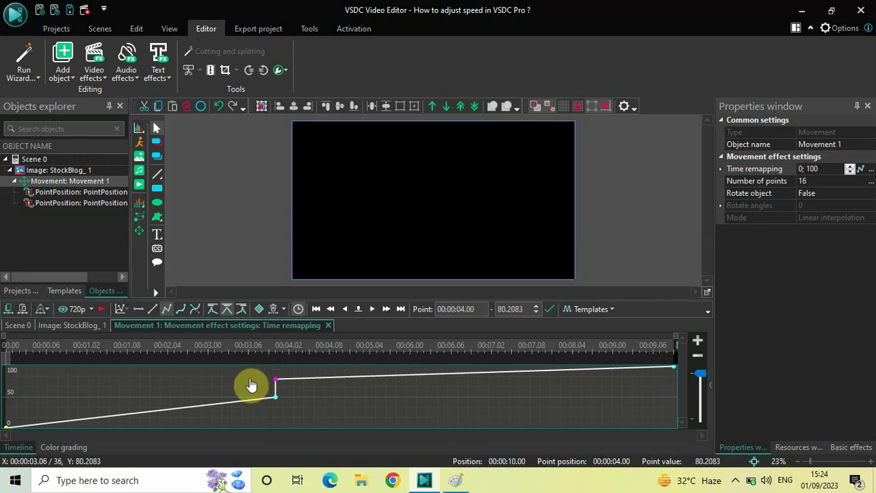
{"action": "left_click_drag", "start_coordinate": [251, 384], "coordinate": [276, 387]}
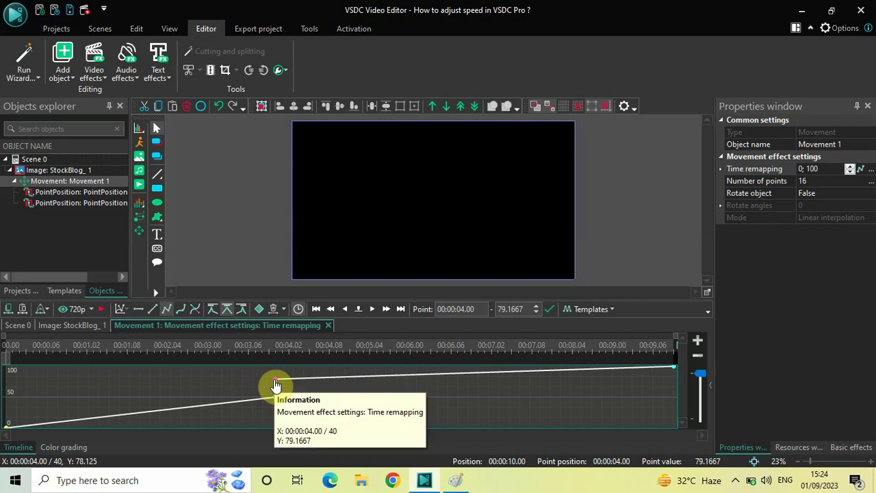
{"action": "left_click_drag", "start_coordinate": [275, 386], "coordinate": [281, 387]}
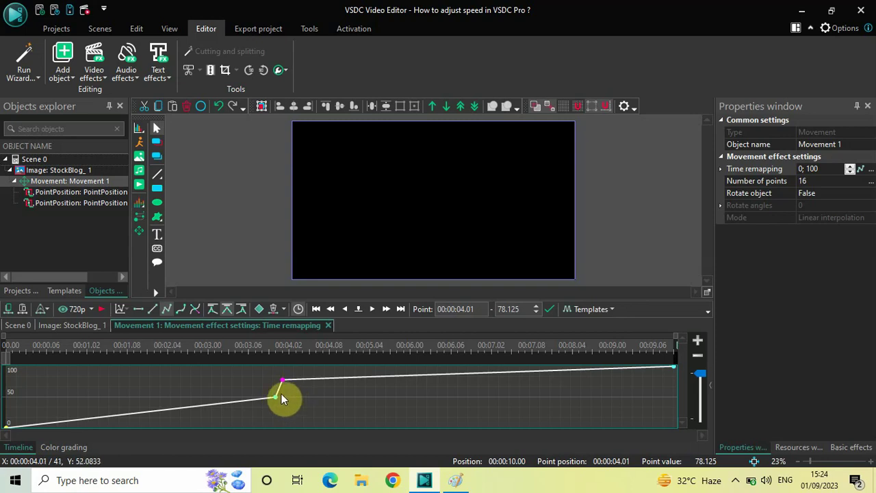
{"action": "left_click", "coordinate": [8, 348]}
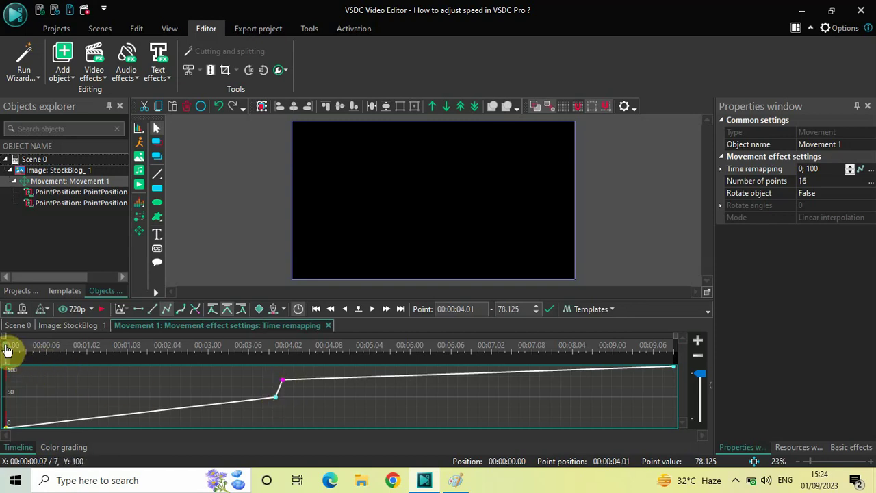
{"action": "left_click", "coordinate": [100, 308]}
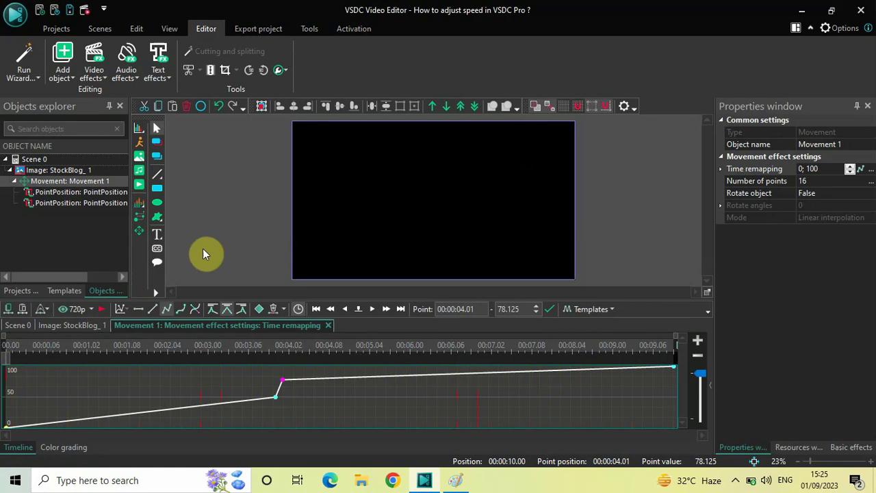
- Shift the upper point of the steep curve segment to 00:00:04.02, and replay the movement from near the start
{"action": "left_click_drag", "start_coordinate": [283, 385], "coordinate": [289, 385]}
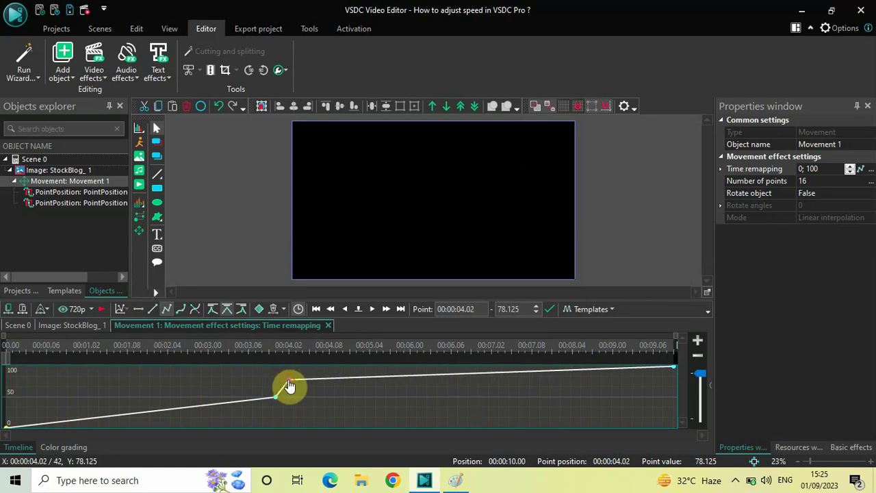
{"action": "left_click", "coordinate": [26, 351]}
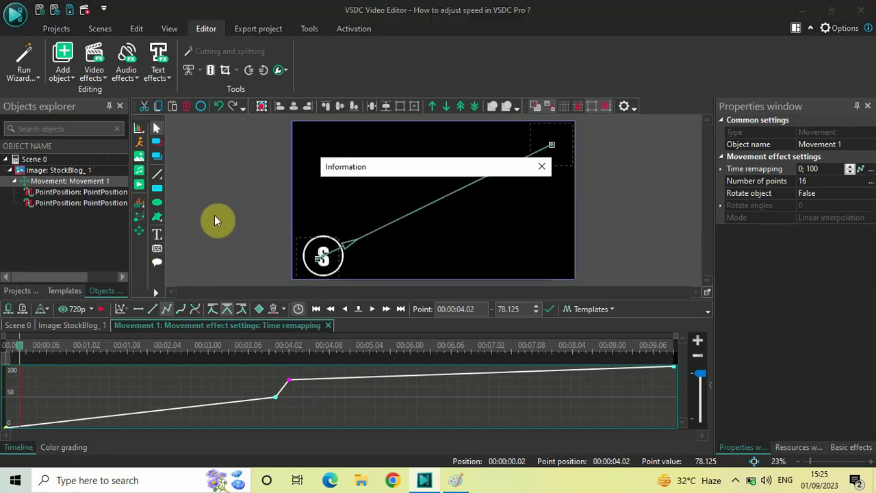
{"action": "key", "text": "space"}
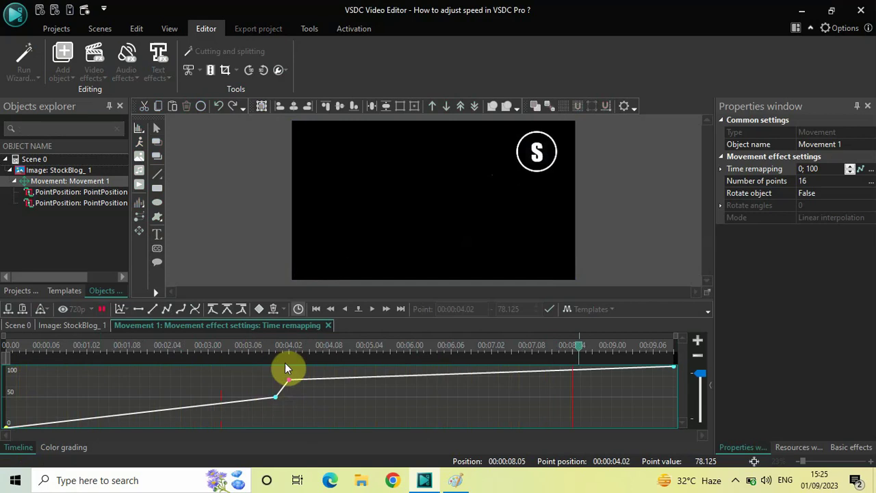
- Review the 90-degree and 0-degree drawings in Paint, and return to the time remapping curve in VSDC
{"action": "left_click", "coordinate": [455, 479]}
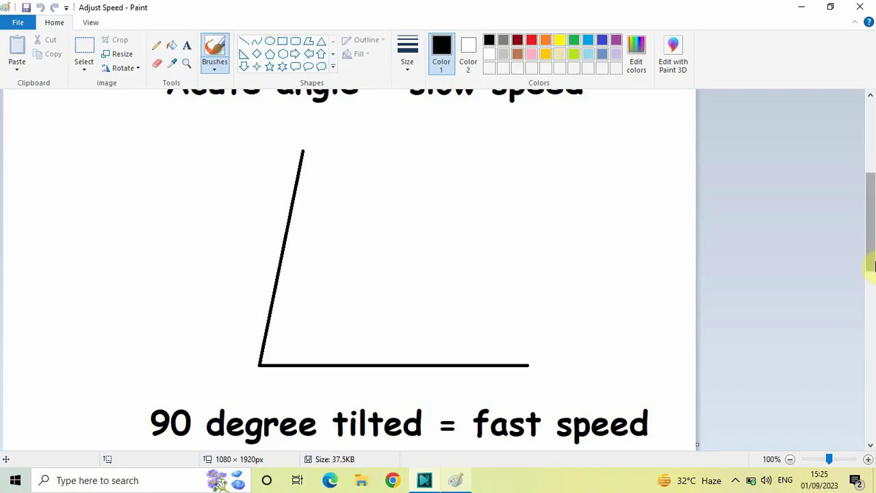
{"action": "mouse_move", "coordinate": [872, 260]}
{"action": "left_mouse_down"}
{"action": "mouse_move", "coordinate": [872, 205]}
{"action": "mouse_move", "coordinate": [871, 262]}
{"action": "left_mouse_up"}
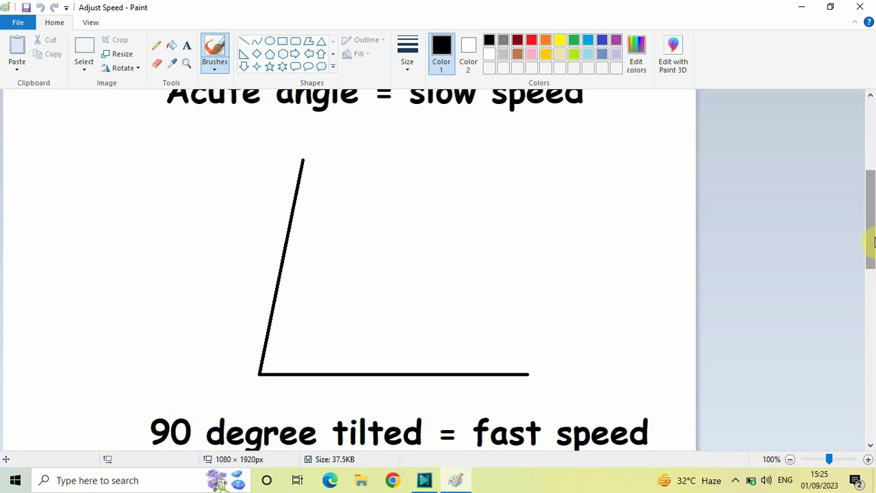
{"action": "left_click_drag", "start_coordinate": [872, 238], "coordinate": [874, 308]}
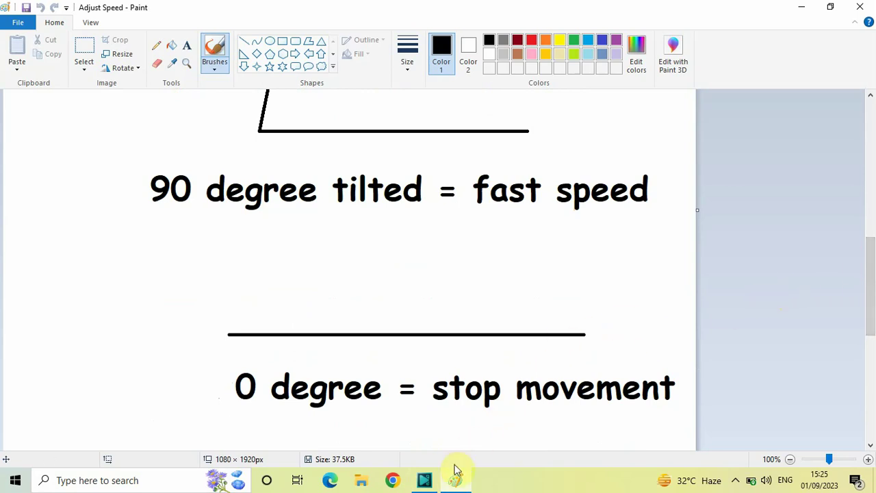
{"action": "left_click", "coordinate": [425, 482]}
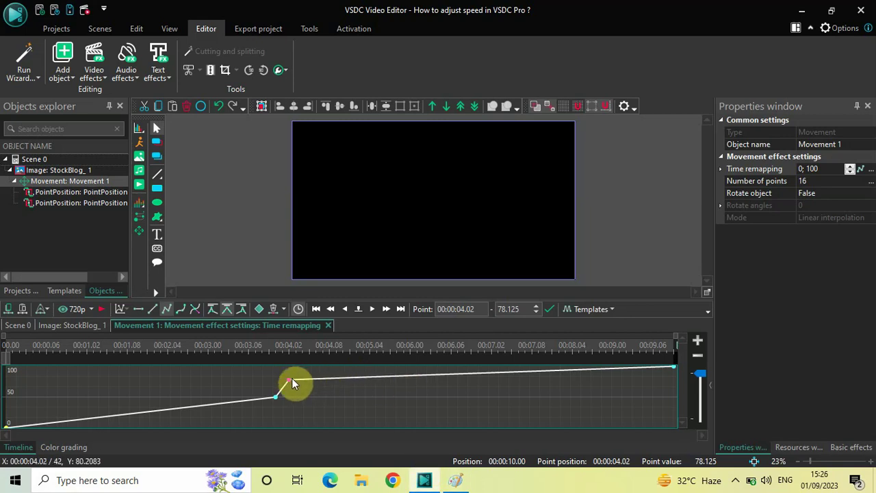
- Move the curve point at 00:00:04.02 to 00:00:05.04 with a value of 51.0417, and play the movement from the start
{"action": "left_click_drag", "start_coordinate": [290, 385], "coordinate": [371, 403]}
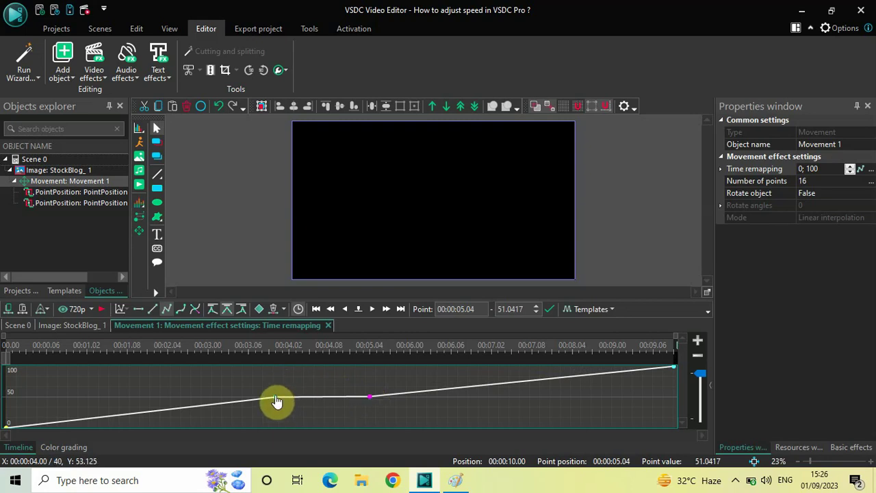
{"action": "mouse_move", "coordinate": [276, 401]}
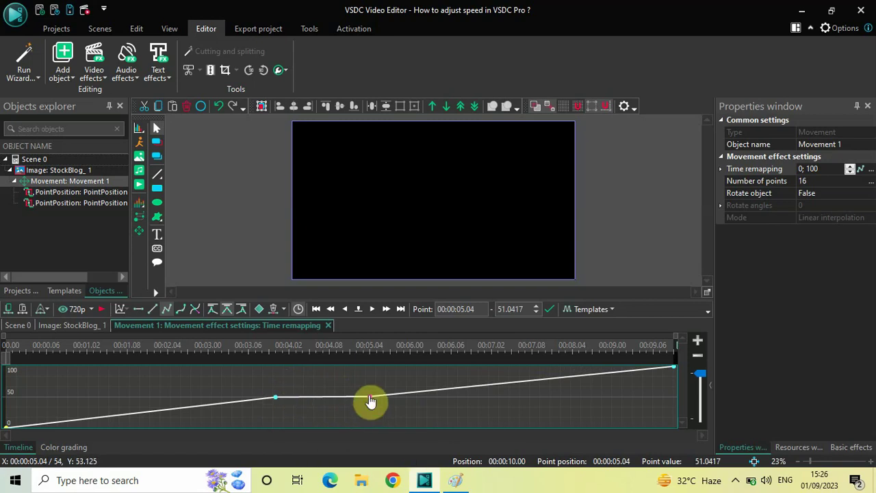
{"action": "mouse_move", "coordinate": [370, 400]}
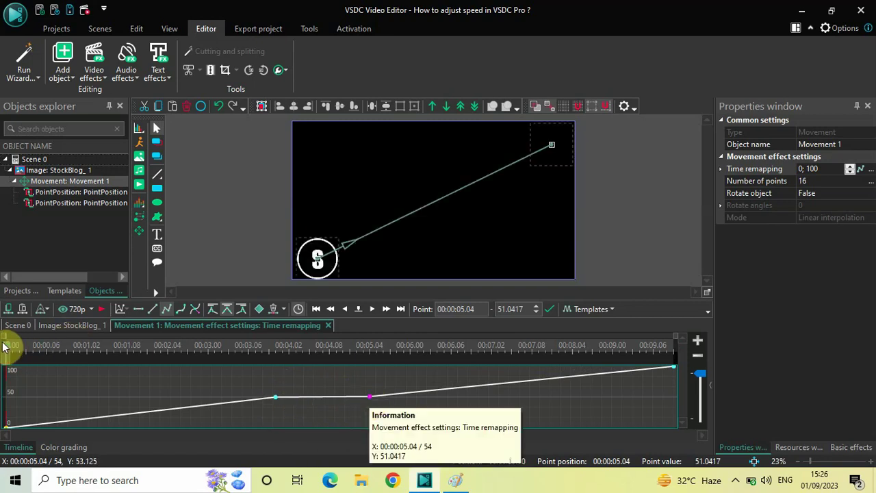
{"action": "left_click", "coordinate": [133, 330]}
{"action": "left_click", "coordinate": [200, 236]}
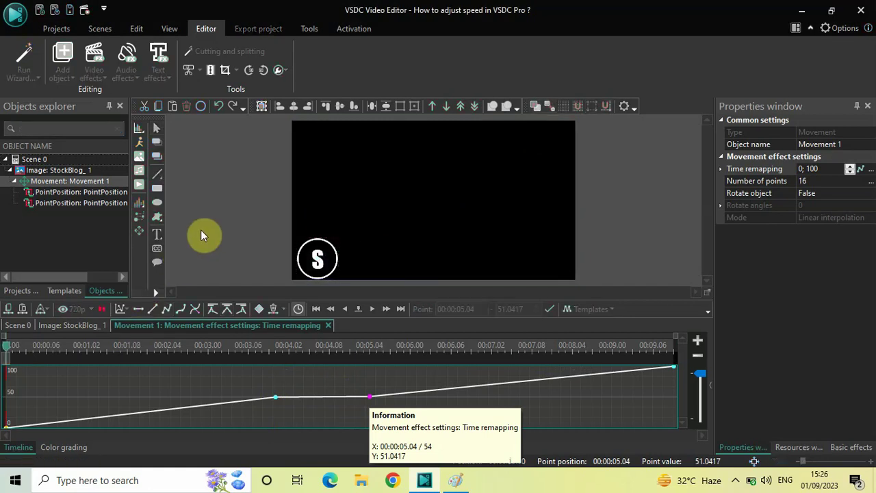
{"action": "key", "text": "space"}
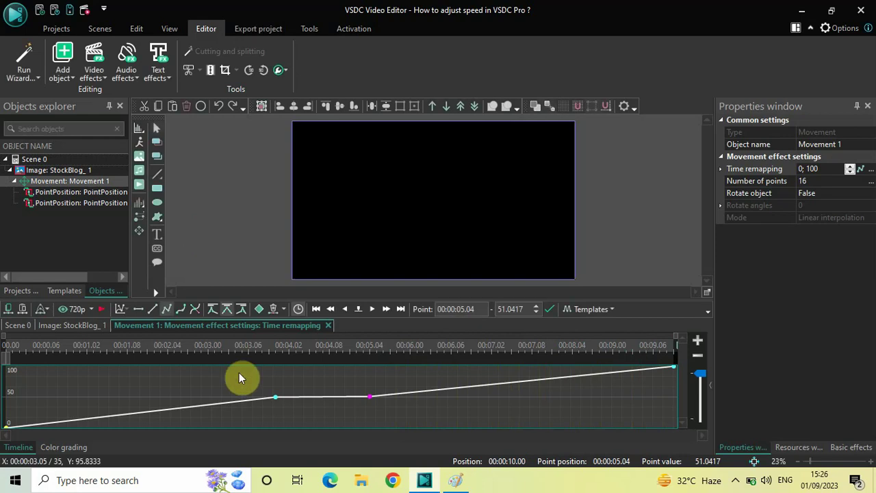
- Compare the 90-degree and 0-degree drawings in Paint with the nearly flat curve segment in VSDC
{"action": "left_click", "coordinate": [465, 480]}
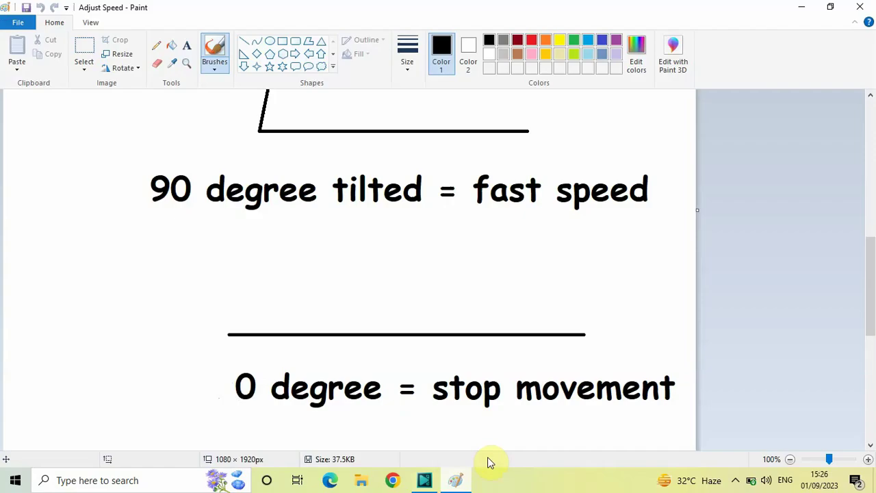
{"action": "mouse_move", "coordinate": [870, 297]}
{"action": "left_mouse_down"}
{"action": "mouse_move", "coordinate": [873, 177]}
{"action": "mouse_move", "coordinate": [873, 240]}
{"action": "left_mouse_up"}
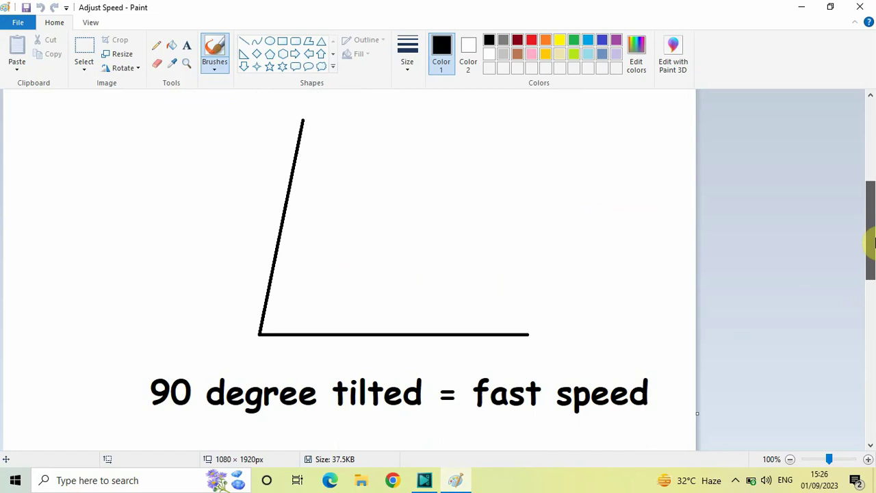
{"action": "left_click_drag", "start_coordinate": [873, 241], "coordinate": [870, 294]}
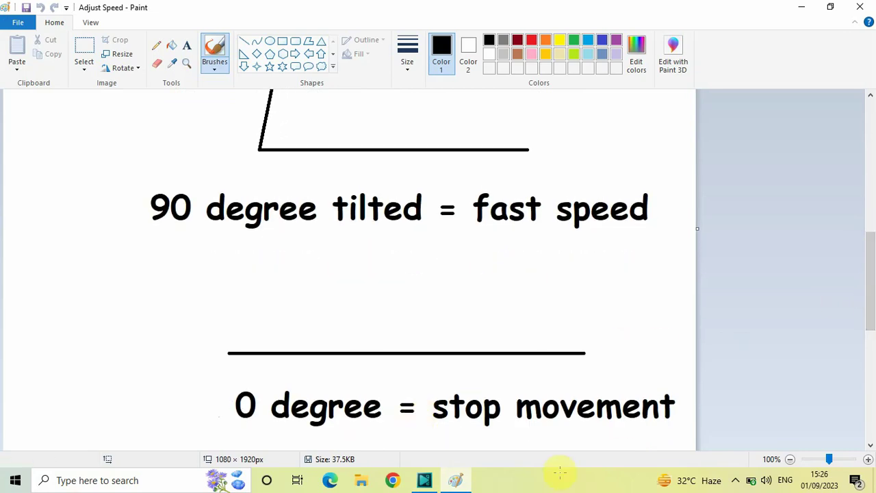
{"action": "left_click", "coordinate": [424, 480]}
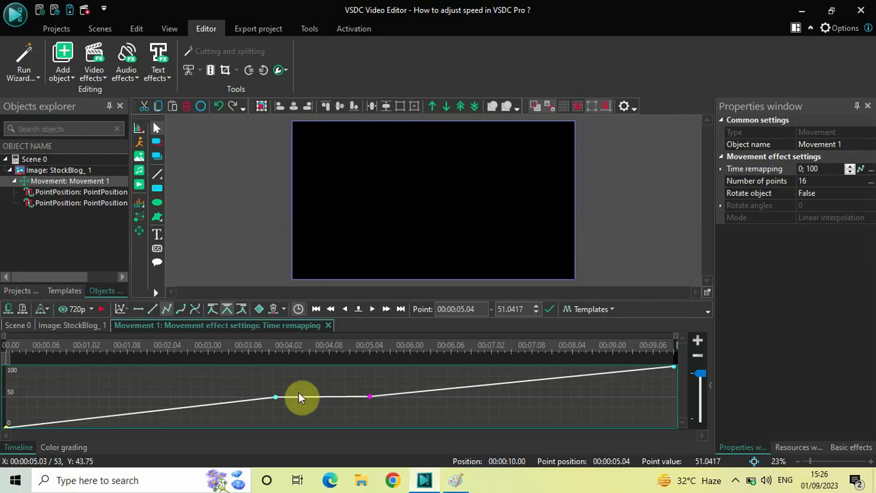
- Replay the movement from before the nearly flat curve segment, stop the preview and reopen the 0-degree drawing in Paint
{"action": "left_click", "coordinate": [172, 350]}
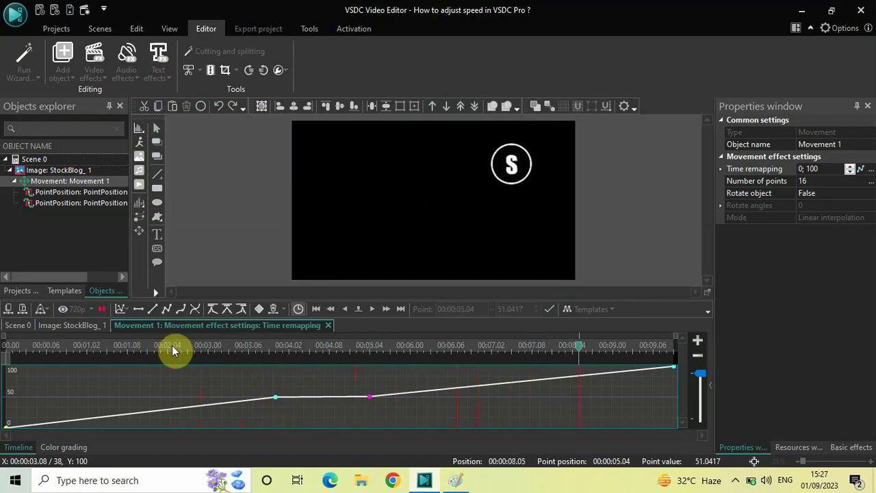
{"action": "key", "text": "space"}
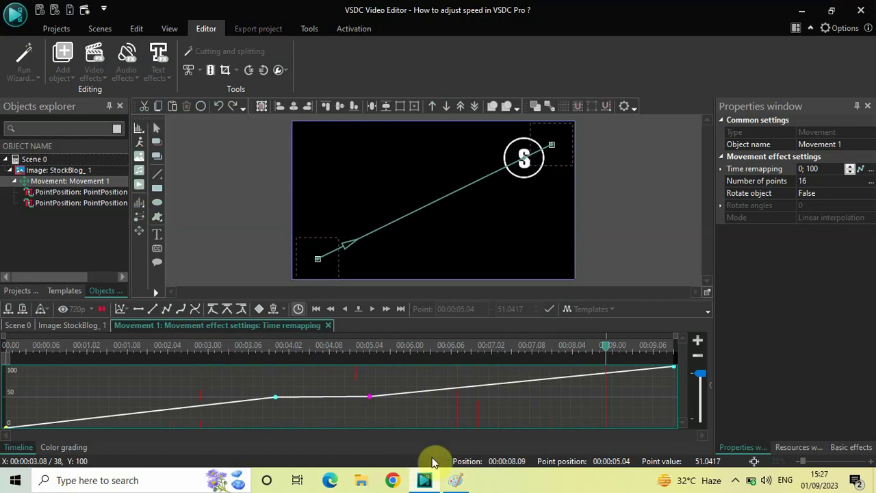
{"action": "left_click", "coordinate": [456, 480]}
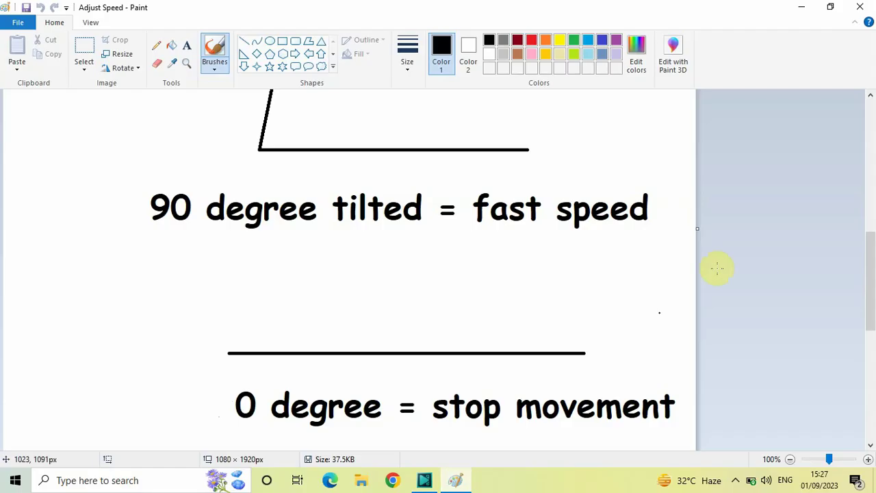
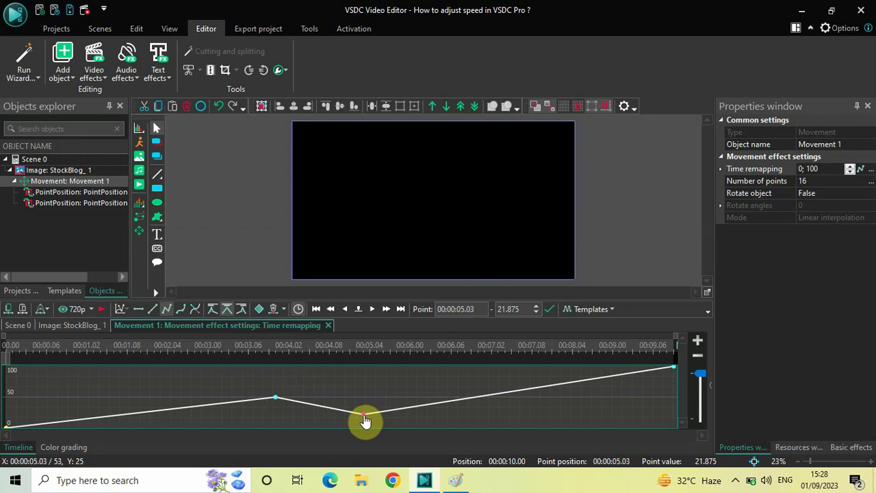
- Play the movement from 00:00:03.01 to check the descending curve segment between the two middle points
{"action": "mouse_move", "coordinate": [363, 419]}
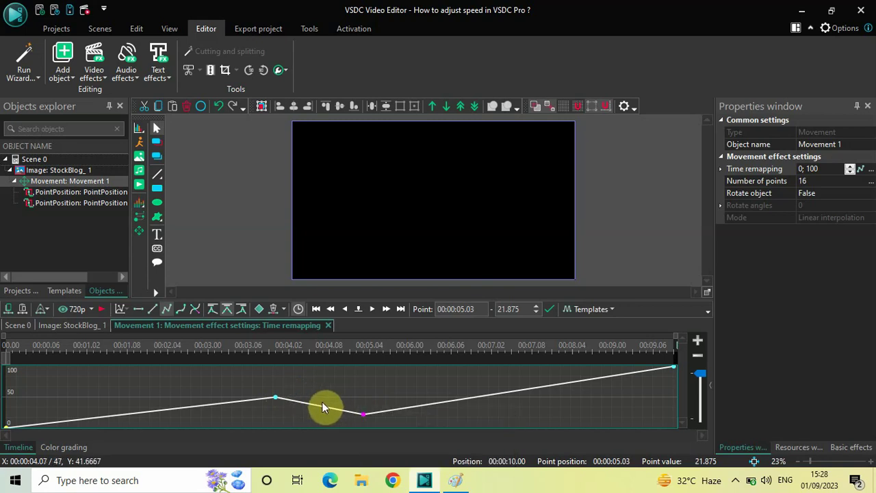
{"action": "left_click", "coordinate": [215, 345]}
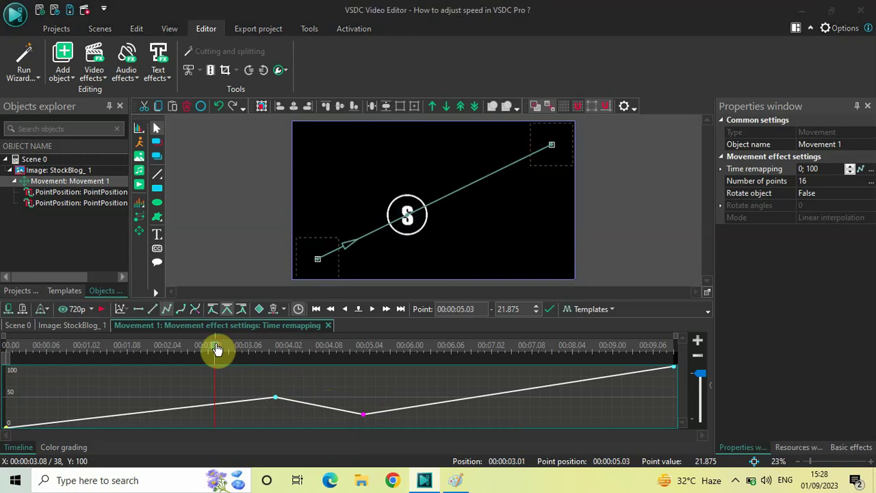
{"action": "key", "text": "space"}
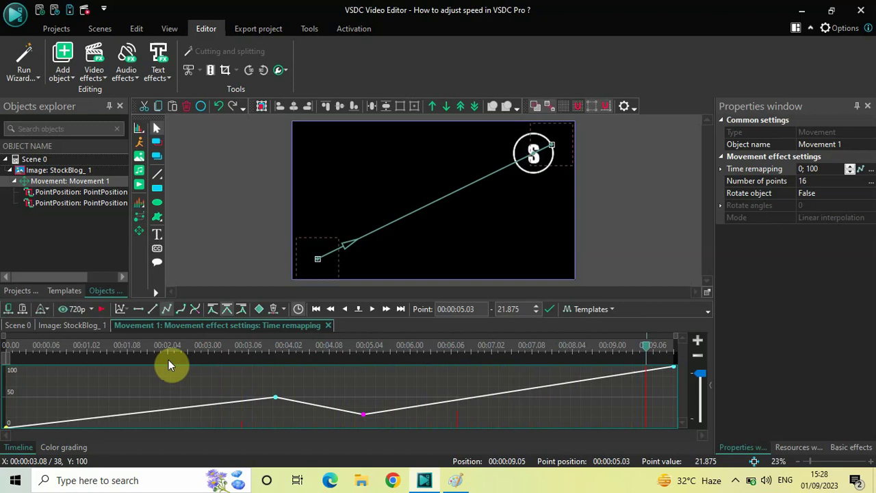
- Examine the negative-degree reverse-movement drawing in Paint, and return to VSDC
{"action": "left_click", "coordinate": [456, 481]}
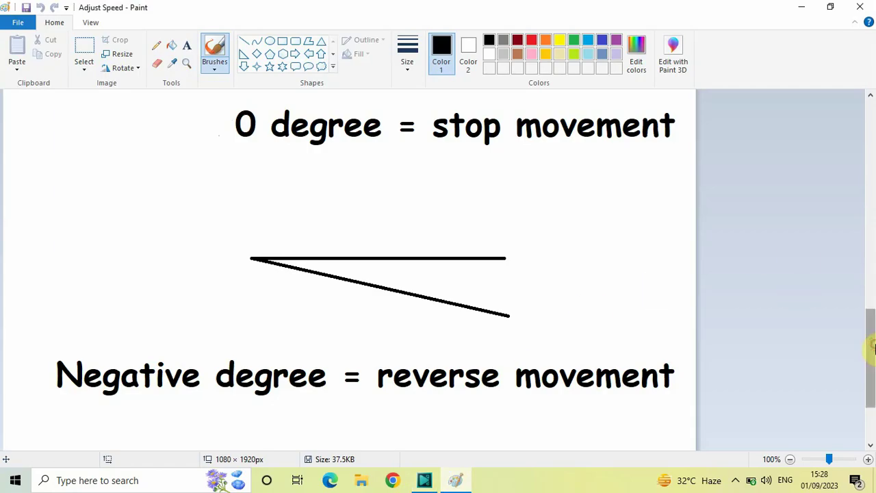
{"action": "mouse_move", "coordinate": [873, 348]}
{"action": "left_mouse_down"}
{"action": "mouse_move", "coordinate": [874, 133]}
{"action": "mouse_move", "coordinate": [873, 366]}
{"action": "left_mouse_up"}
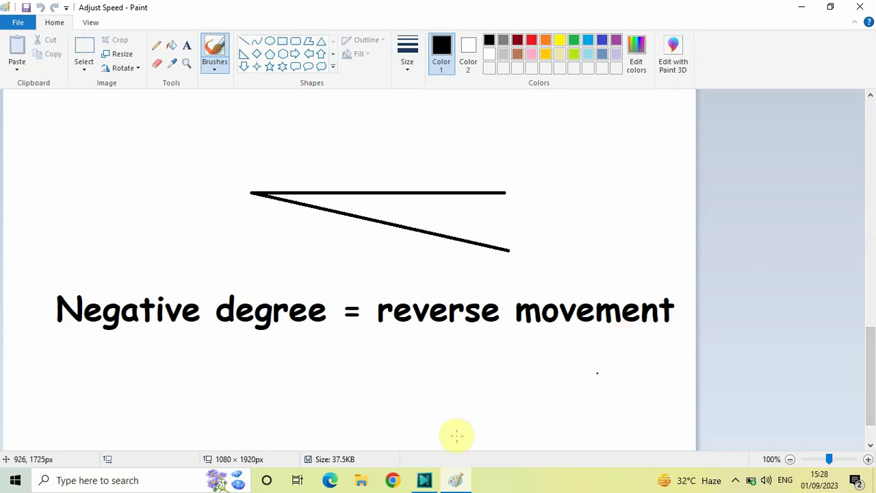
{"action": "left_click", "coordinate": [430, 481]}
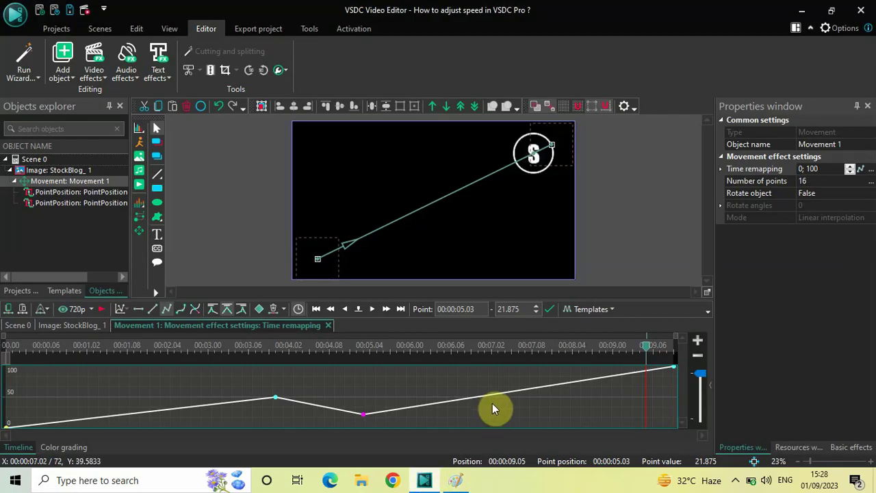